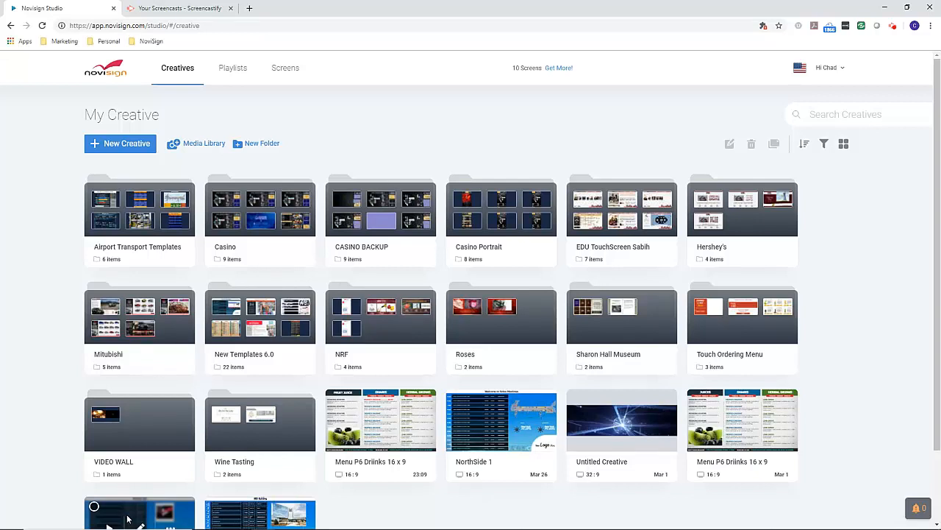
Create a new creative from the Hospitality 8 16 x 9 template, filtering the templates by the Hospitality category
left_click(123, 149)
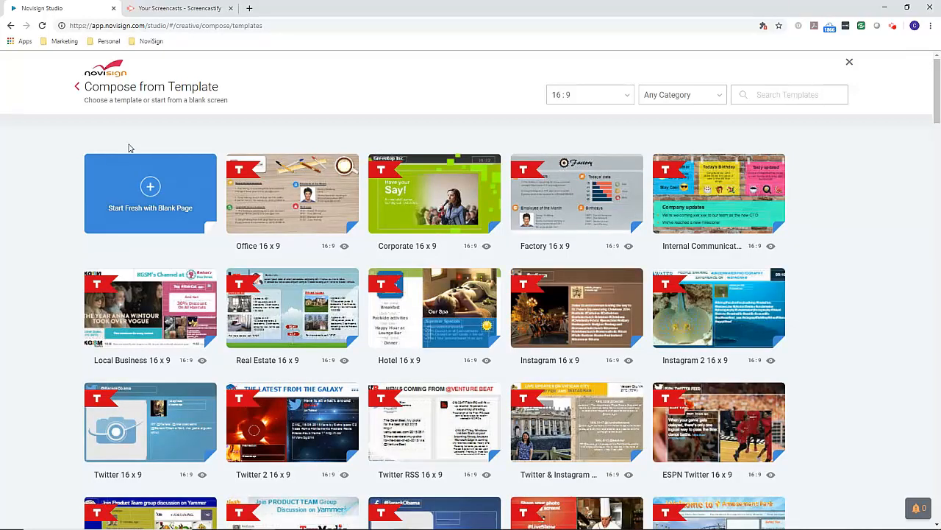
left_click(691, 94)
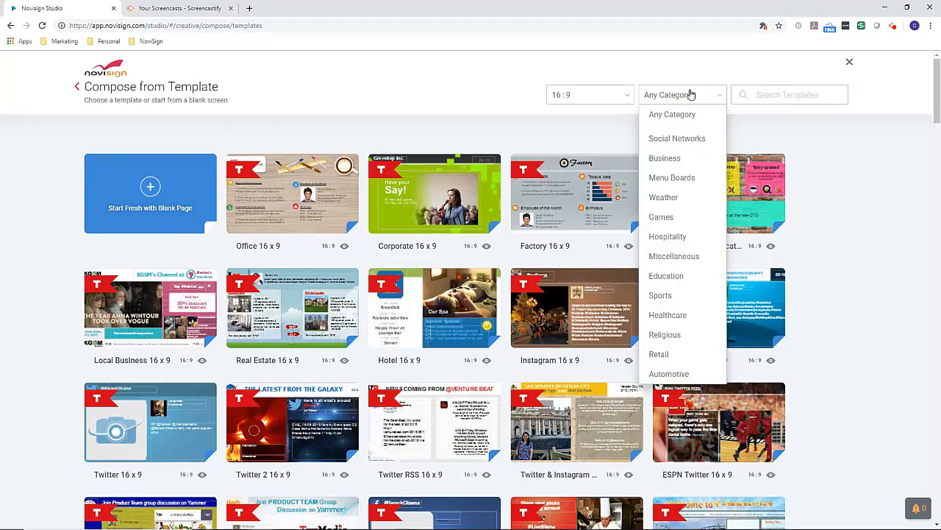
left_click(675, 239)
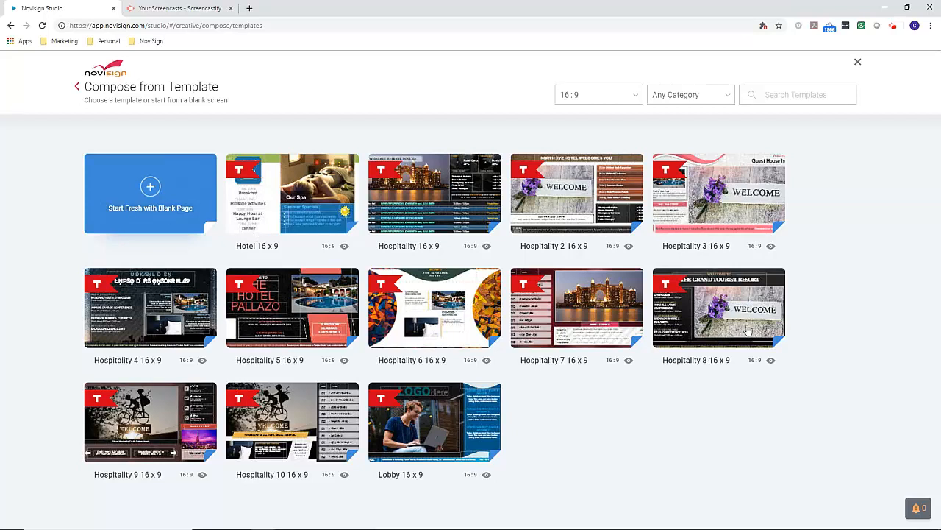
left_click(719, 304)
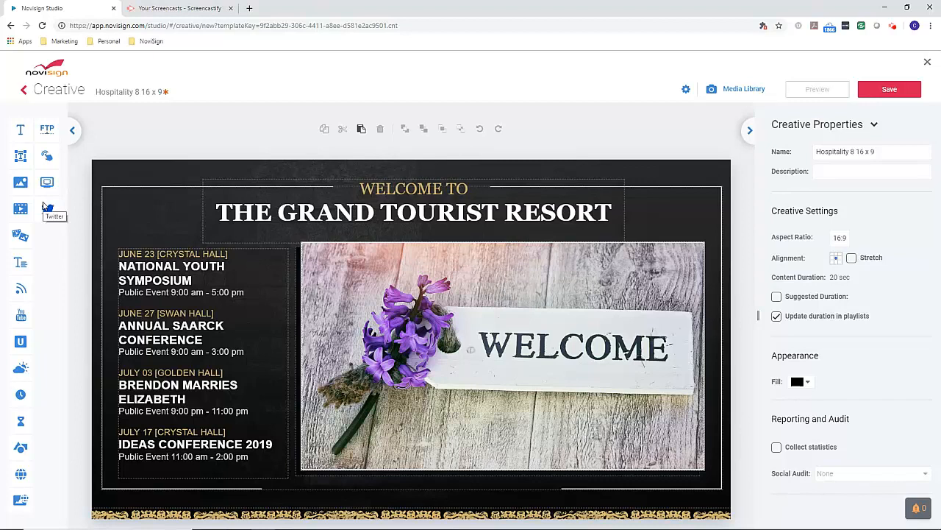
Delete the welcome image slideshow and the white box behind it from the creative
left_click(357, 286)
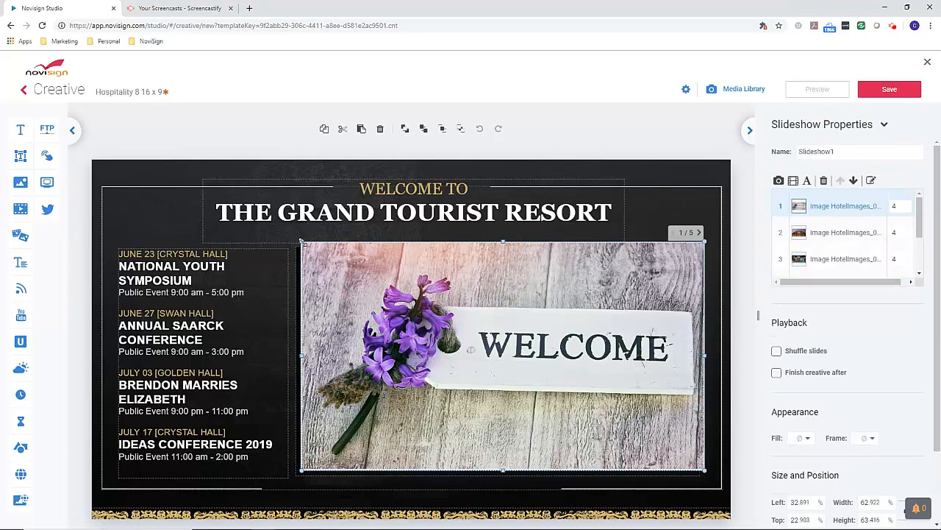
left_click_drag(301, 241, 504, 273)
left_click(362, 340)
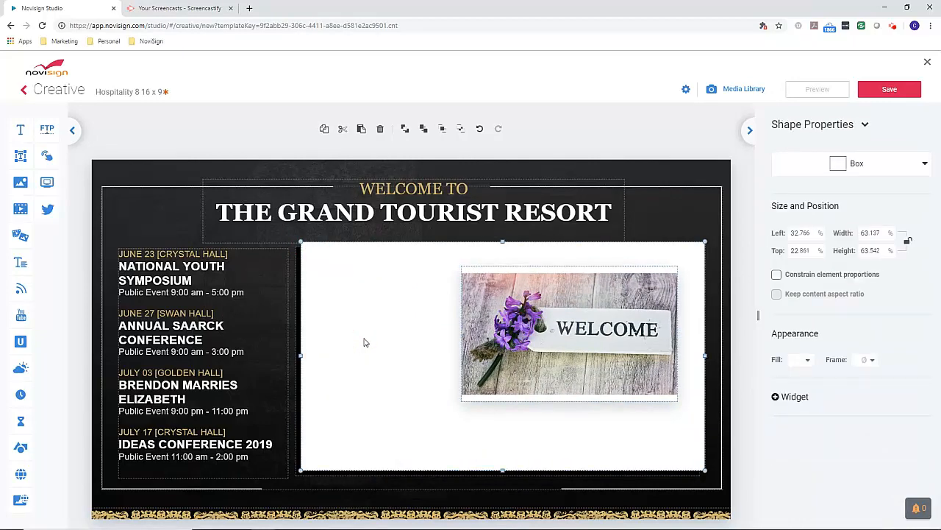
key("Delete")
left_click(475, 300)
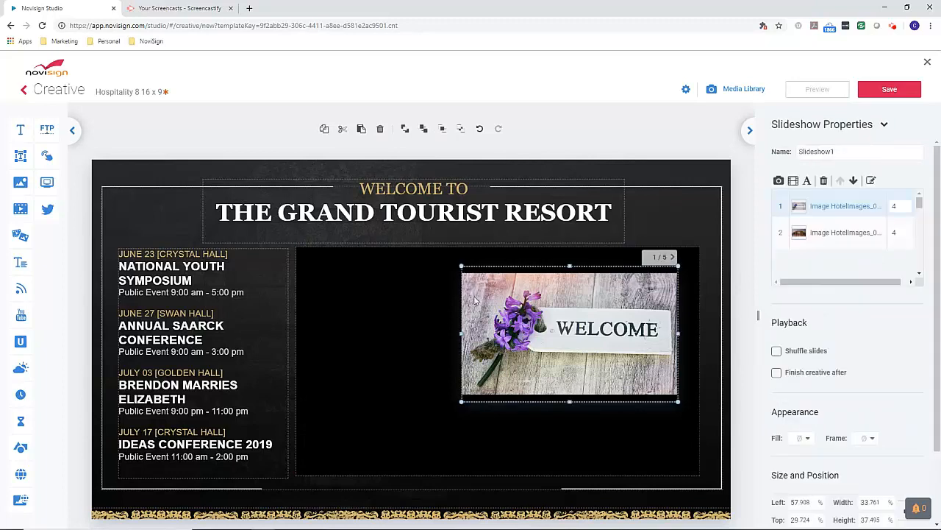
key("Delete")
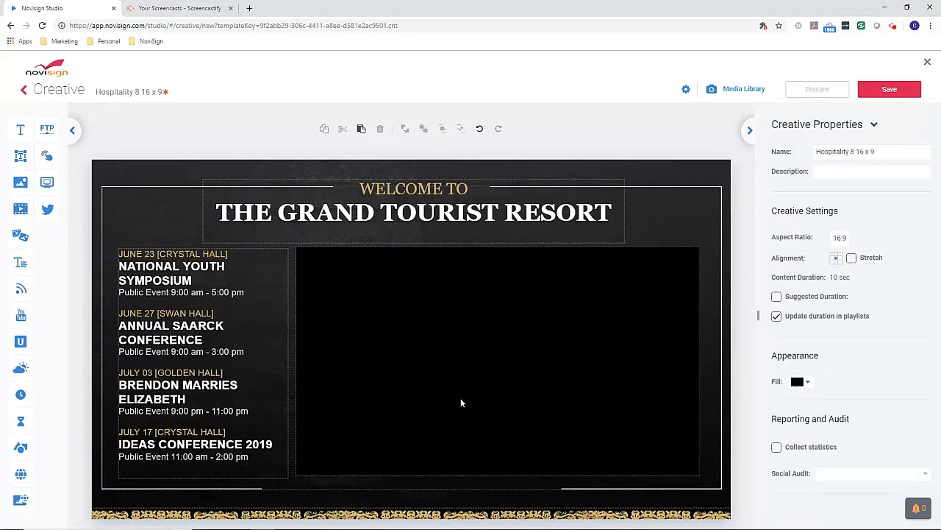
Replace the event title "NATIONAL YOUTH SYMPOSIUM" under June 23 with "ANNUAL CITY POOL CONFERENCE"
left_click(219, 293)
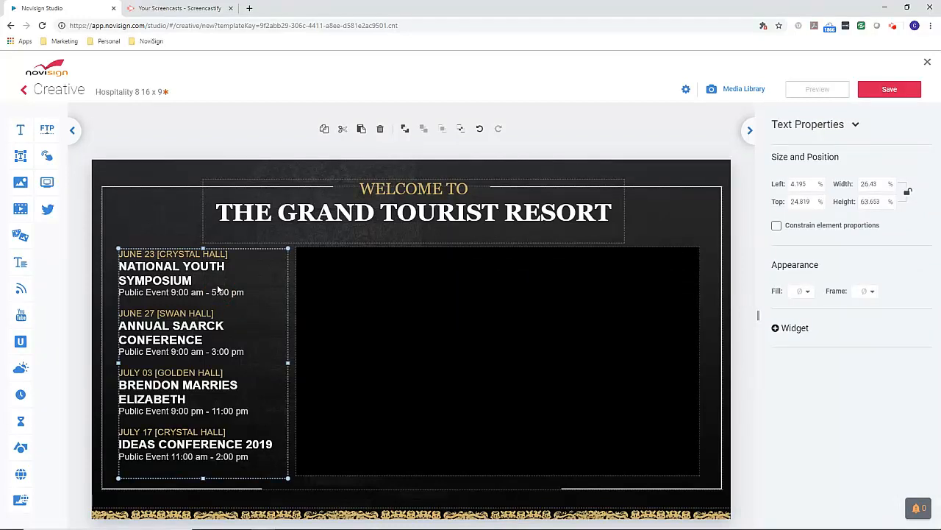
left_click(208, 276)
double_click(208, 277)
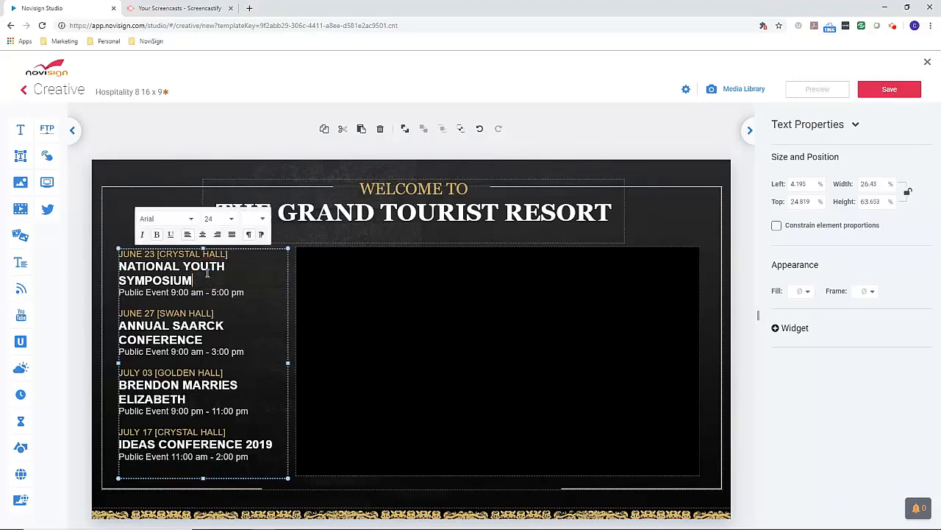
left_click(199, 280)
left_click_drag(199, 280, 125, 268)
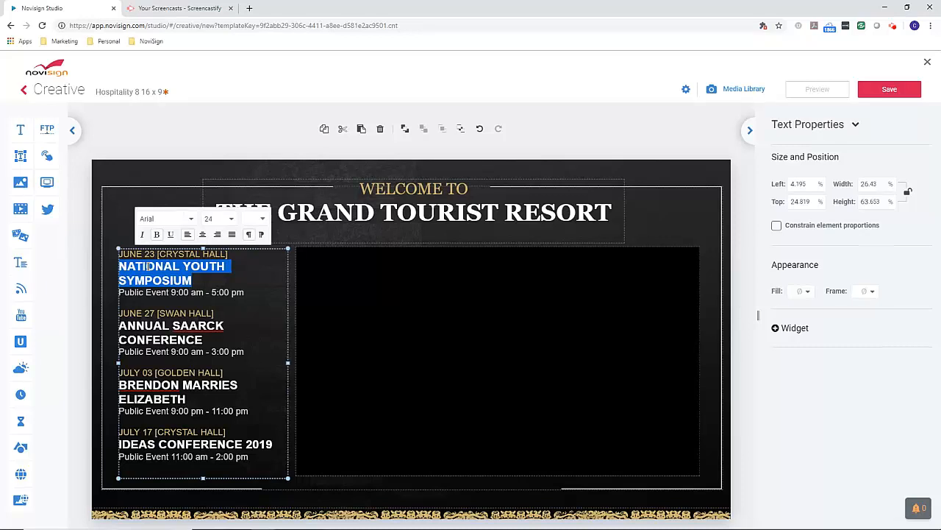
type("ANNUA")
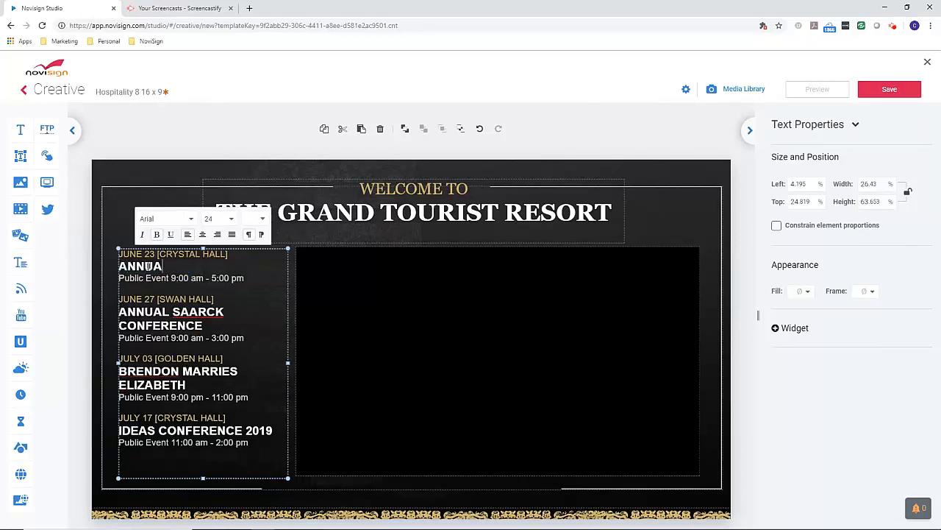
type("L CITY POOL ")
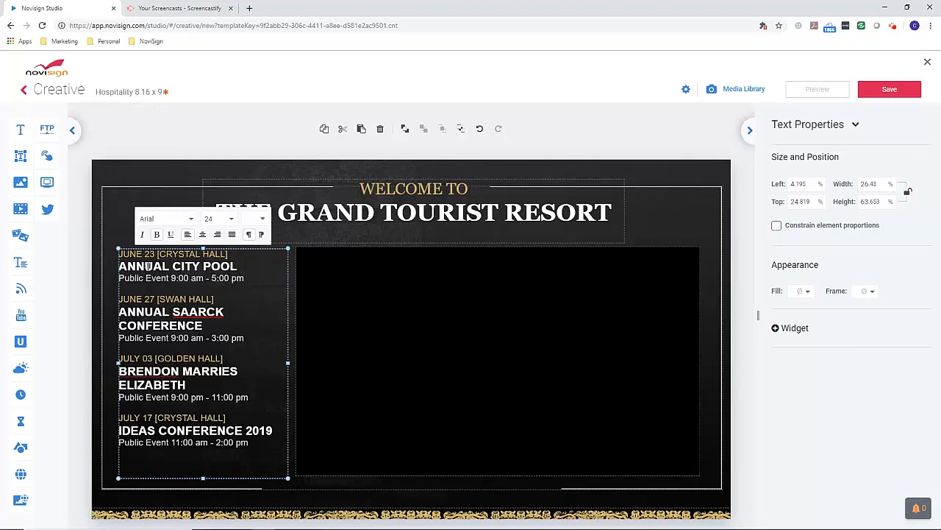
type("CONFERENCE")
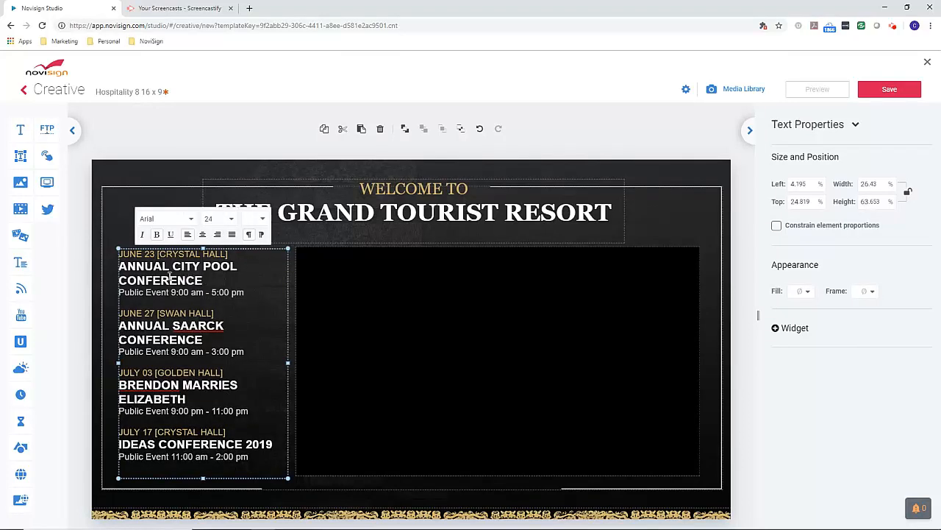
Change the text color of the "ANNUAL CITY POOL CONFERENCE" title to red
left_click_drag(202, 280, 119, 266)
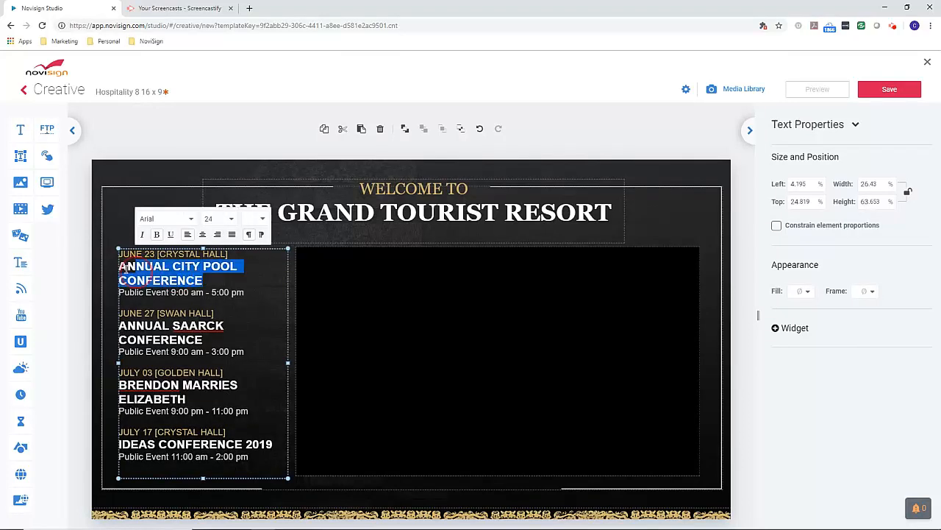
left_click(262, 222)
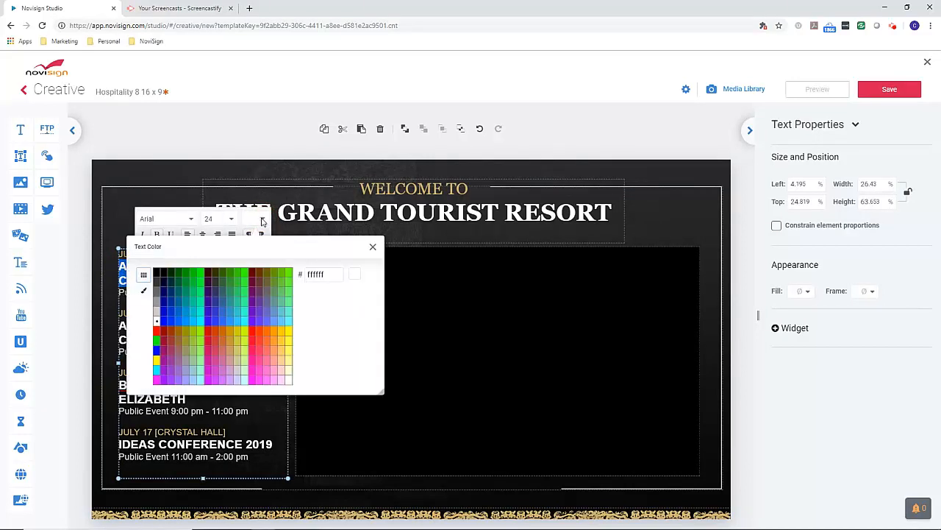
left_click(156, 350)
left_click(156, 331)
left_click(229, 220)
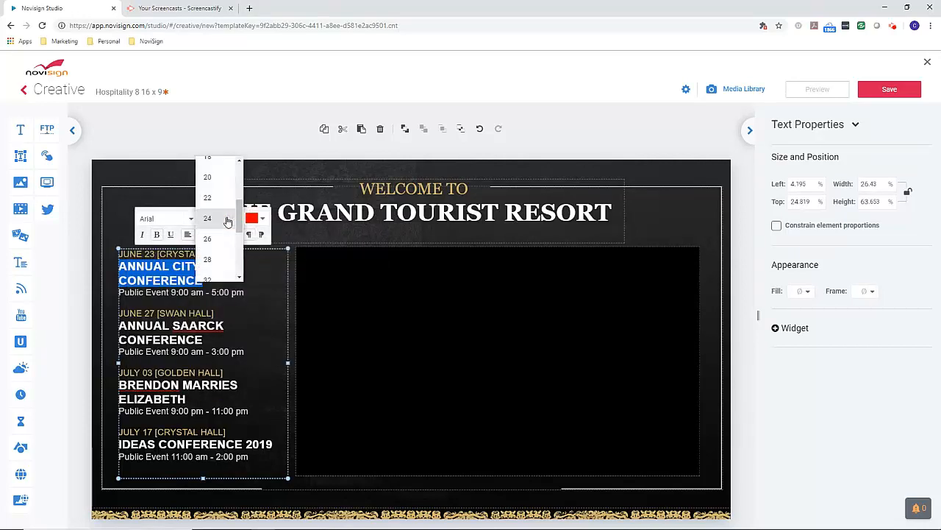
left_click(183, 221)
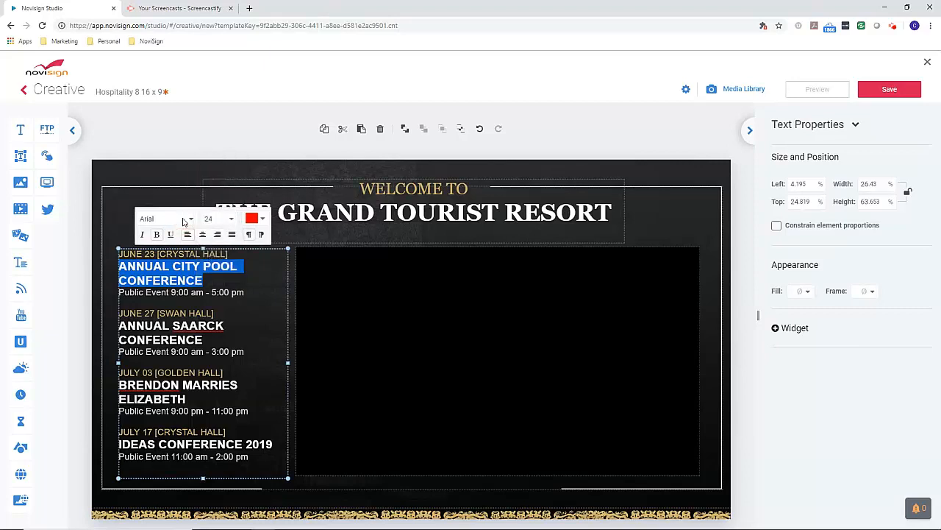
left_click(241, 285)
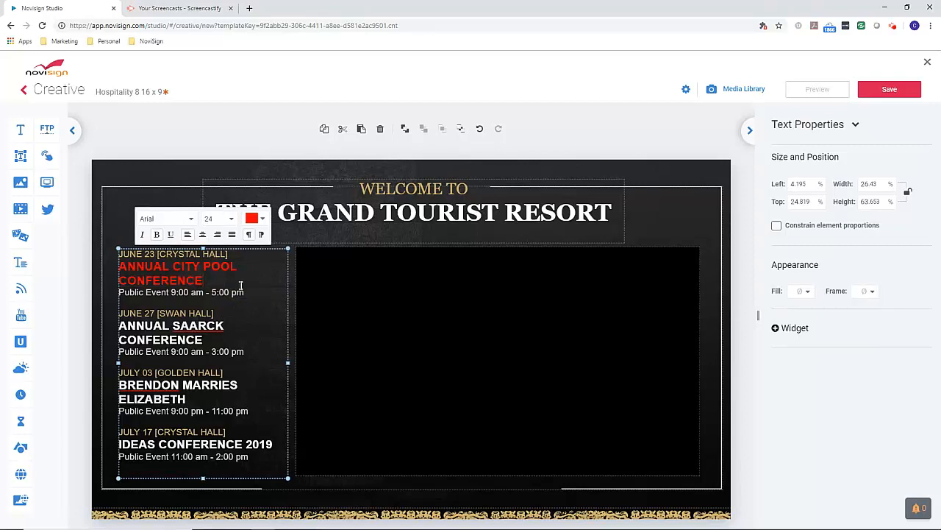
Add a weather widget over the right half of the black area, about 61.8% from the left and 31.8% from the top
left_click(21, 368)
left_click_drag(26, 362, 634, 280)
left_click_drag(611, 273, 550, 340)
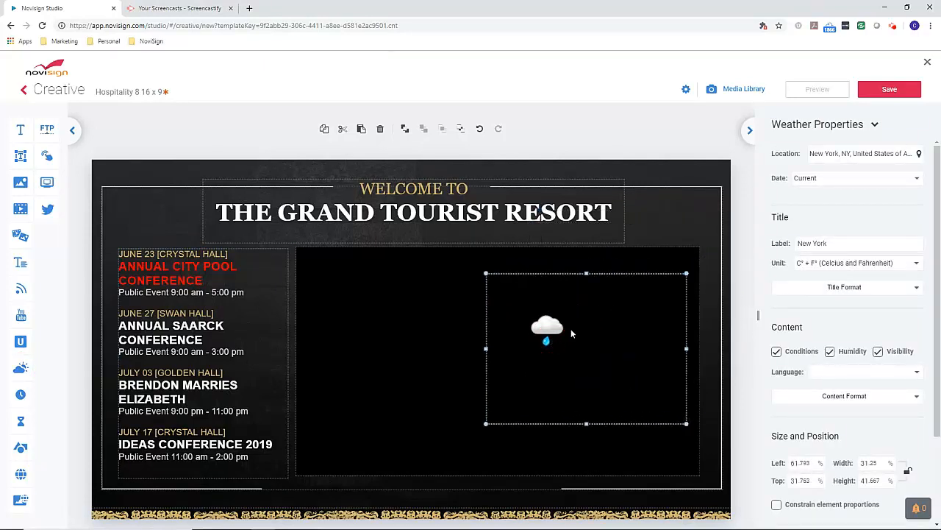
Set the weather widget's location to Chicago, Illinois, United States of America
left_click(873, 157)
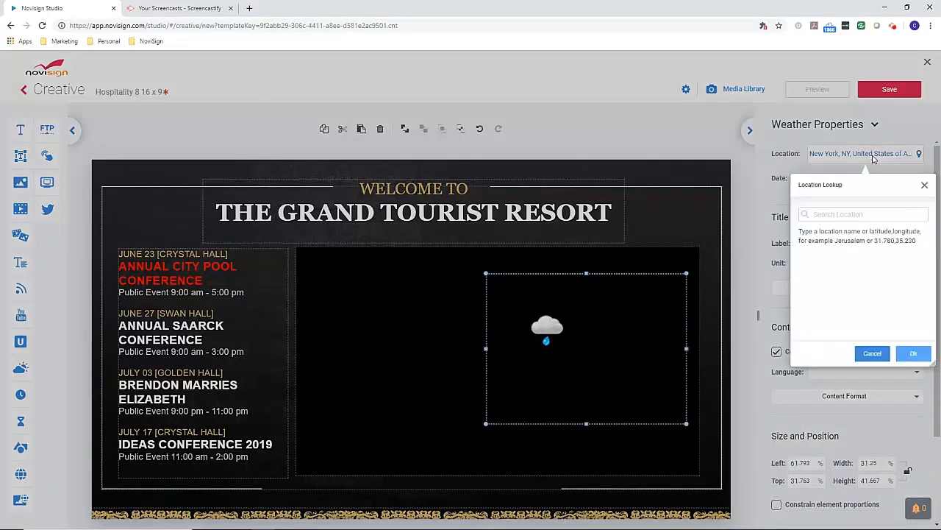
left_click(844, 214)
type("chicago")
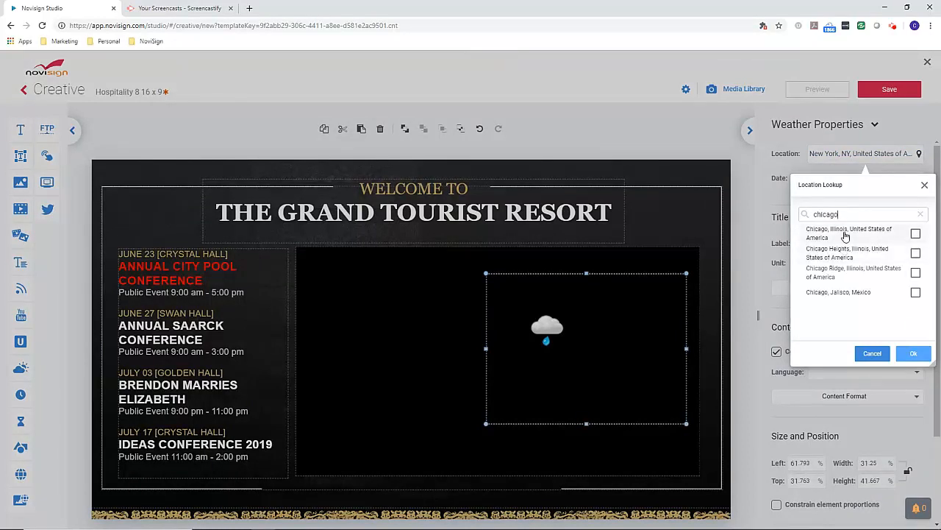
left_click(843, 234)
left_click(913, 354)
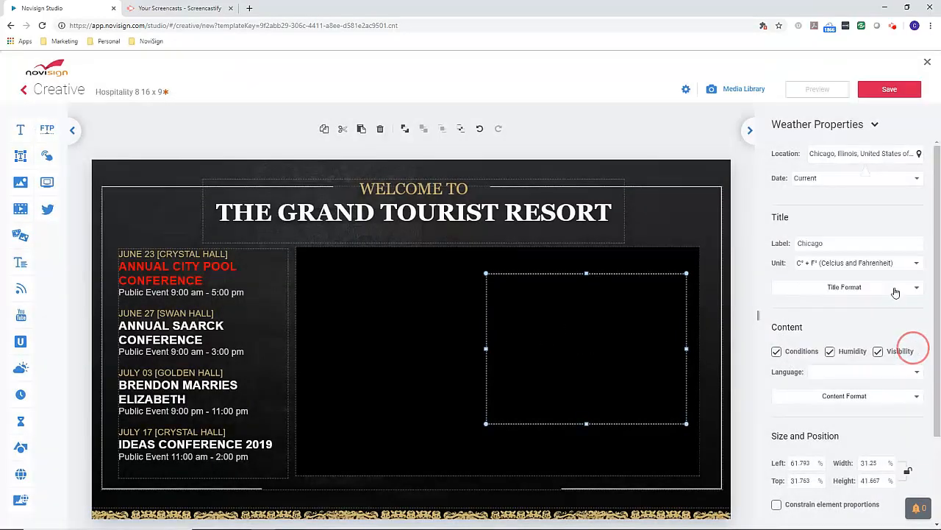
Set the weather widget's title text color to white (ffffff)
left_click(915, 290)
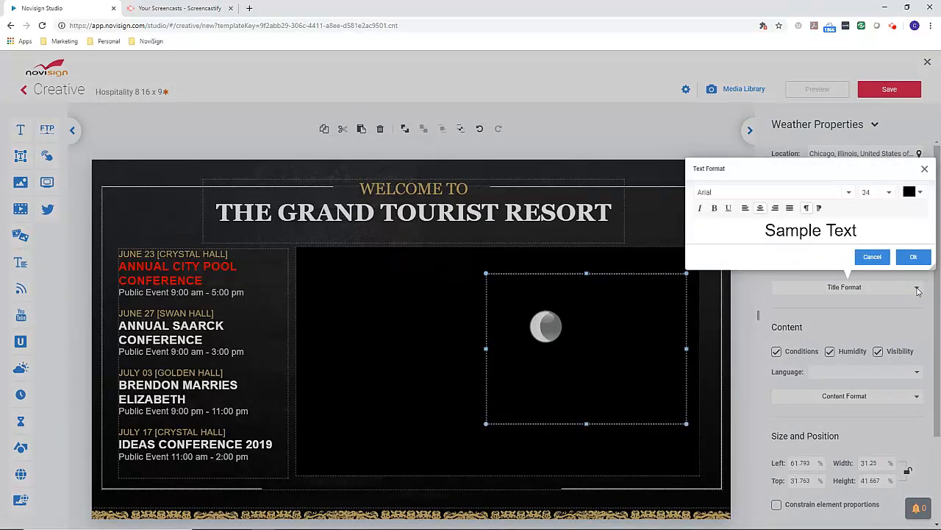
left_click(919, 193)
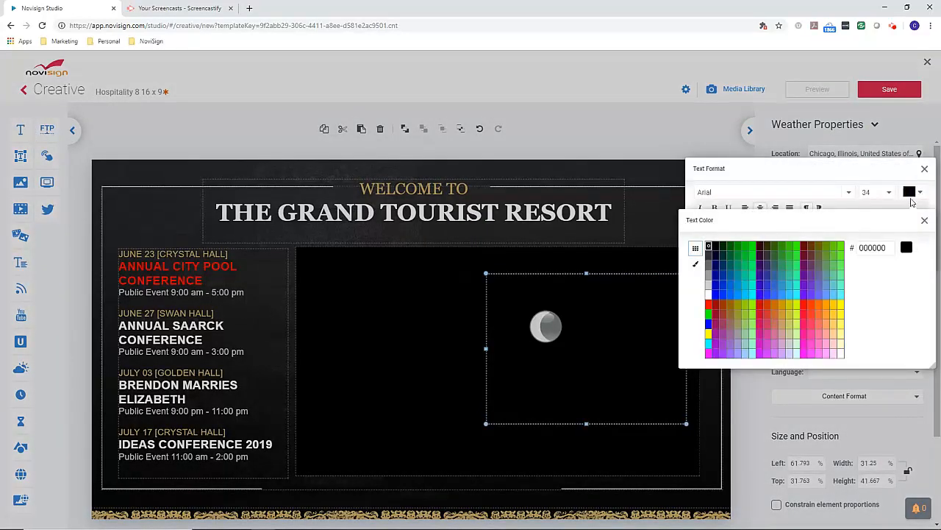
left_click(709, 294)
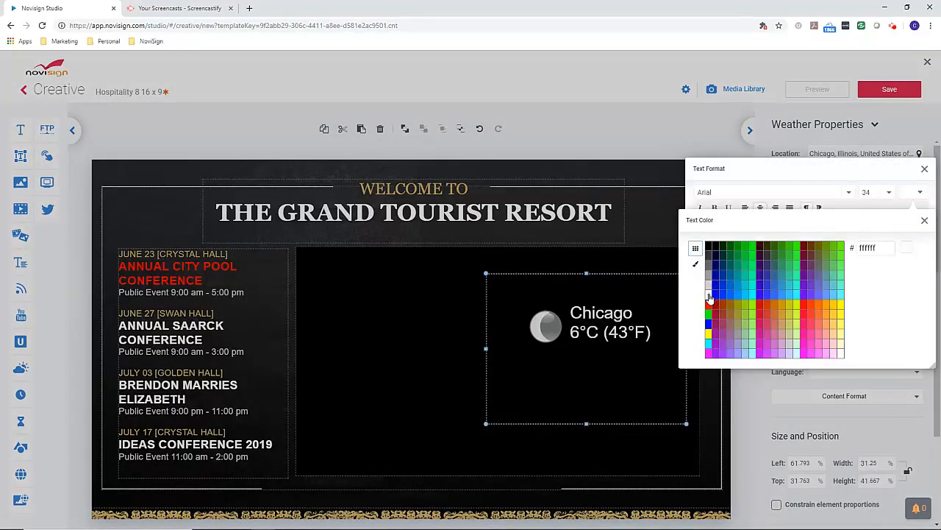
left_click(925, 223)
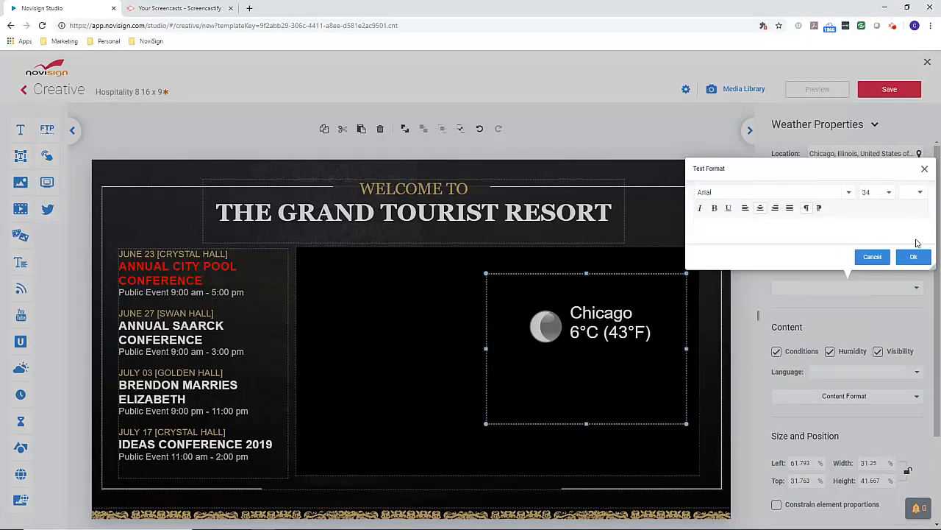
left_click(916, 398)
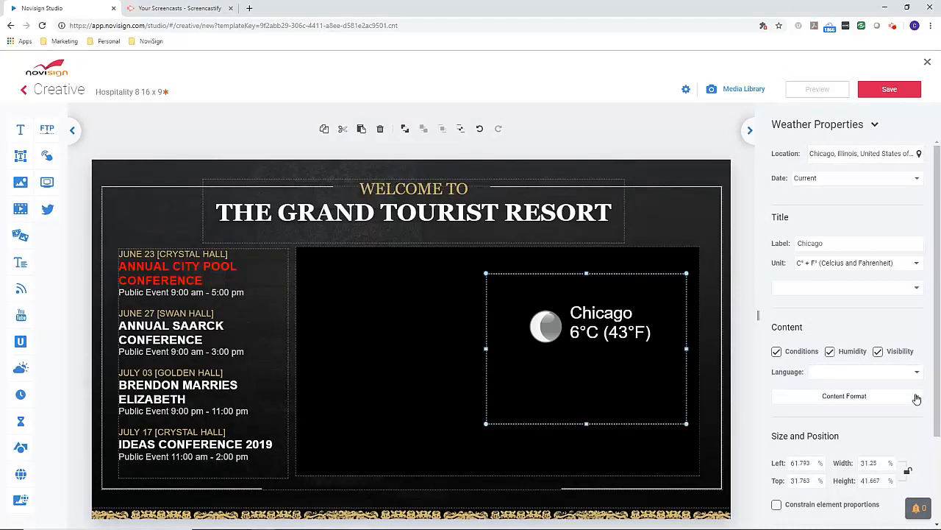
Set the weather widget's content text color to white (ffffff)
left_click(916, 396)
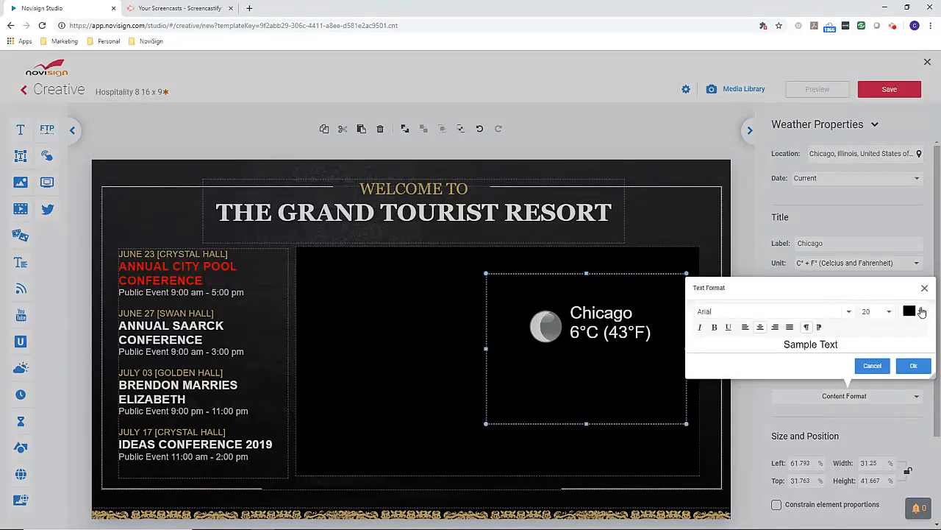
left_click(921, 312)
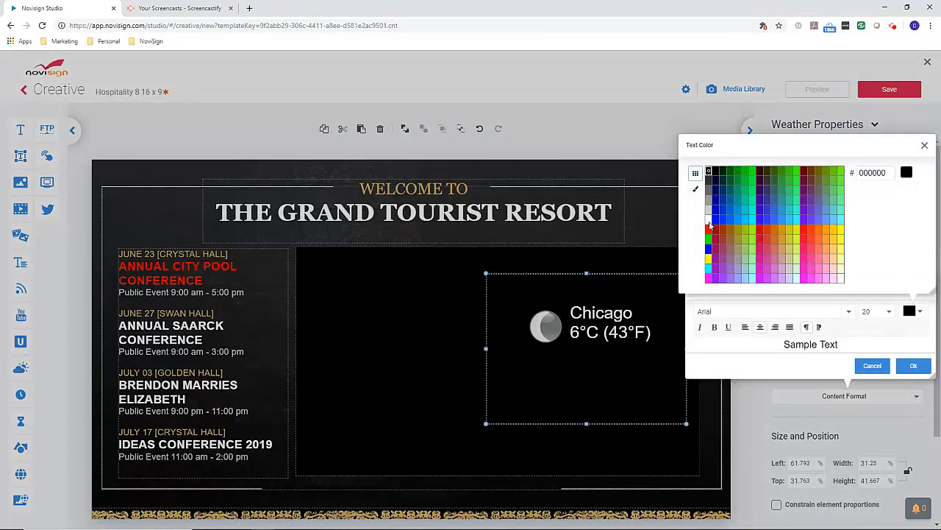
left_click(708, 219)
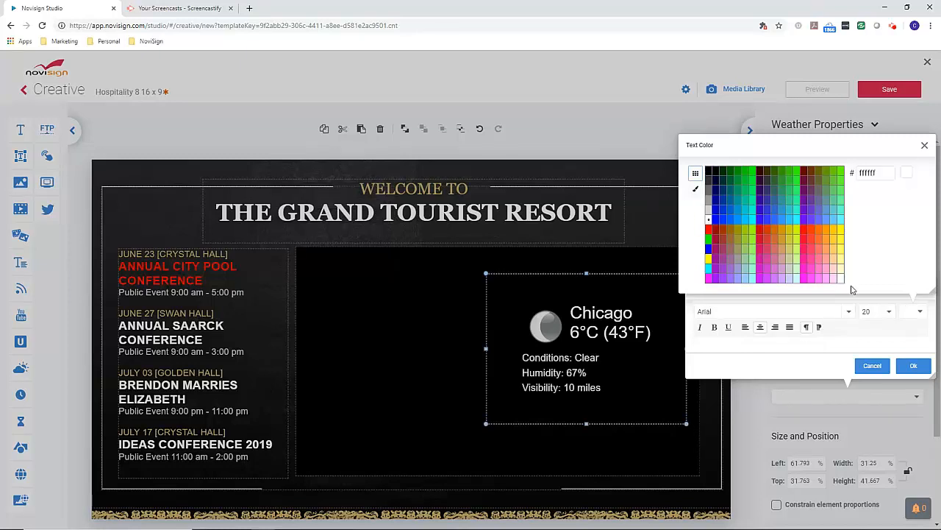
left_click(916, 367)
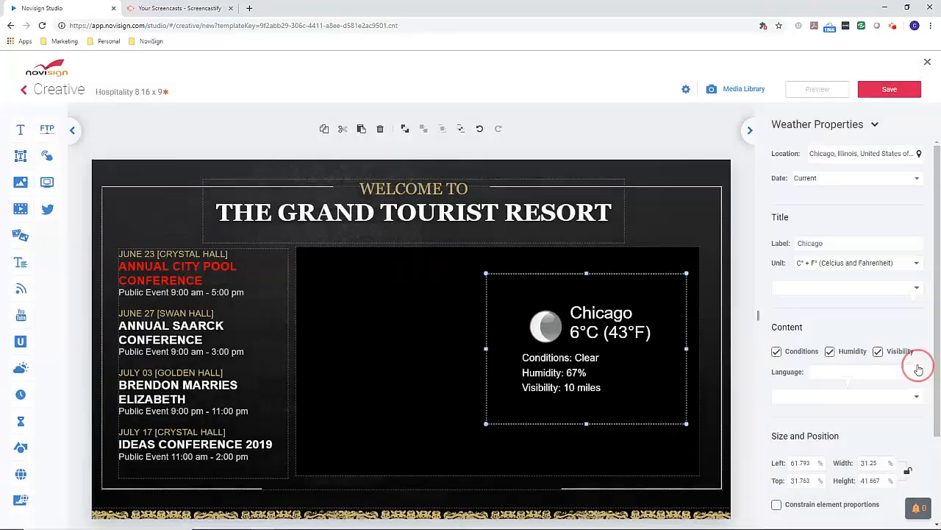
Turn off the visibility, humidity and conditions details in the weather widget's content
left_click(880, 352)
left_click(830, 353)
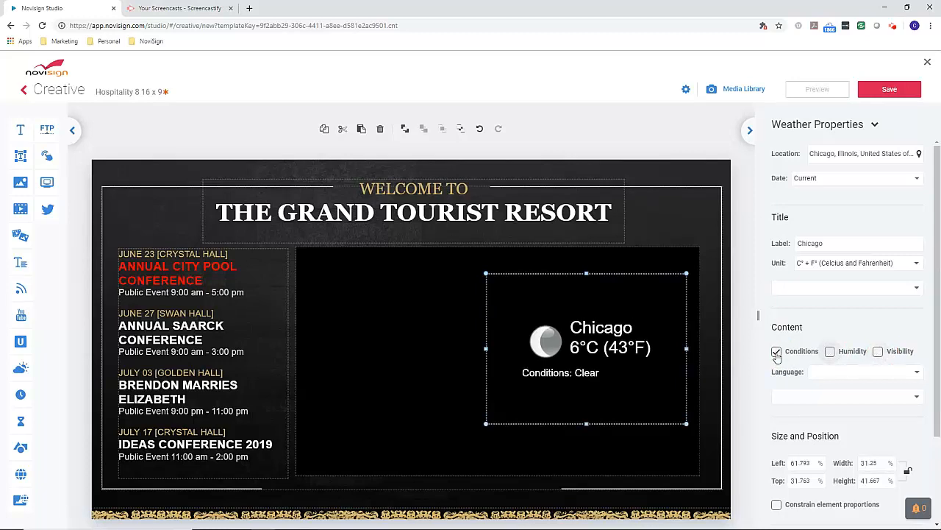
left_click(777, 352)
Shrink the weather widget from its top and left edges to about 23.2% wide and 16.8% high
left_click_drag(583, 295, 576, 363)
left_click(484, 395)
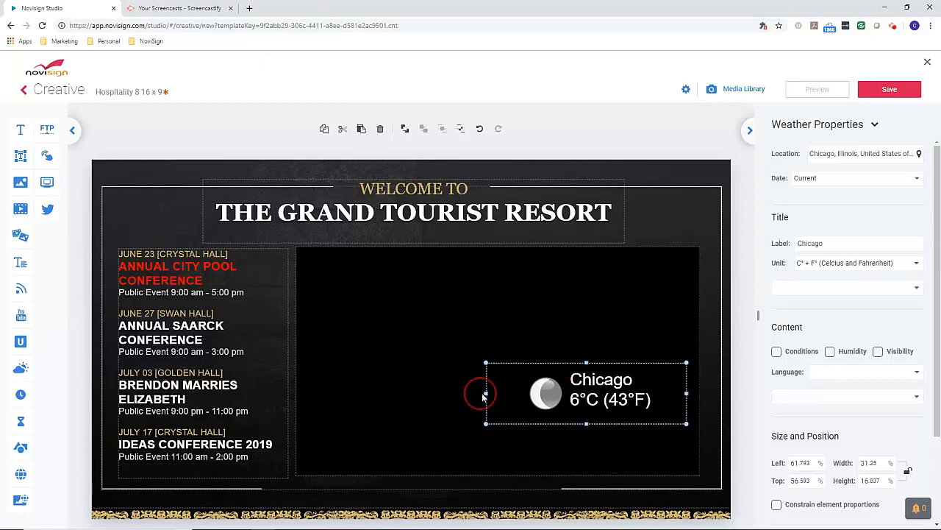
left_click(487, 395)
left_click_drag(487, 395, 537, 393)
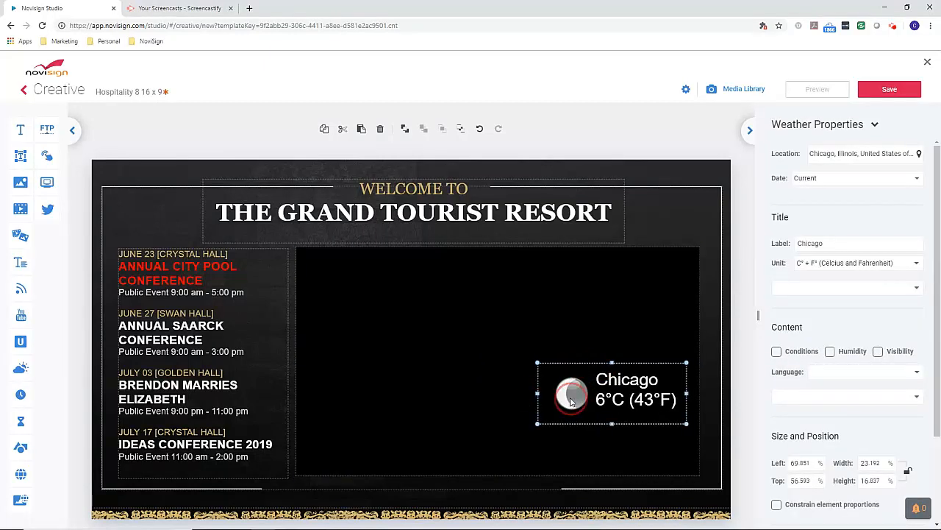
Move the weather widget to the canvas's upper-right corner and delete the white stroke frame image around the content
left_click_drag(601, 260, 616, 182)
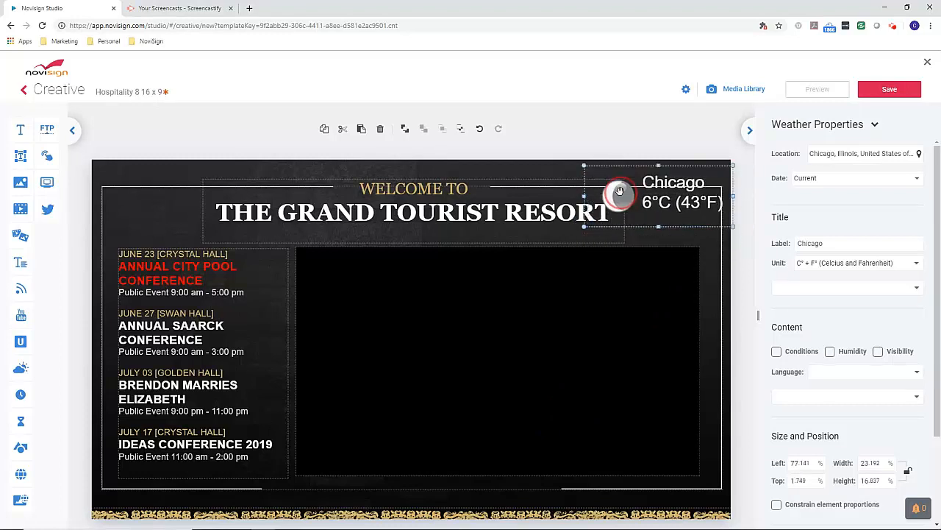
left_click(116, 195)
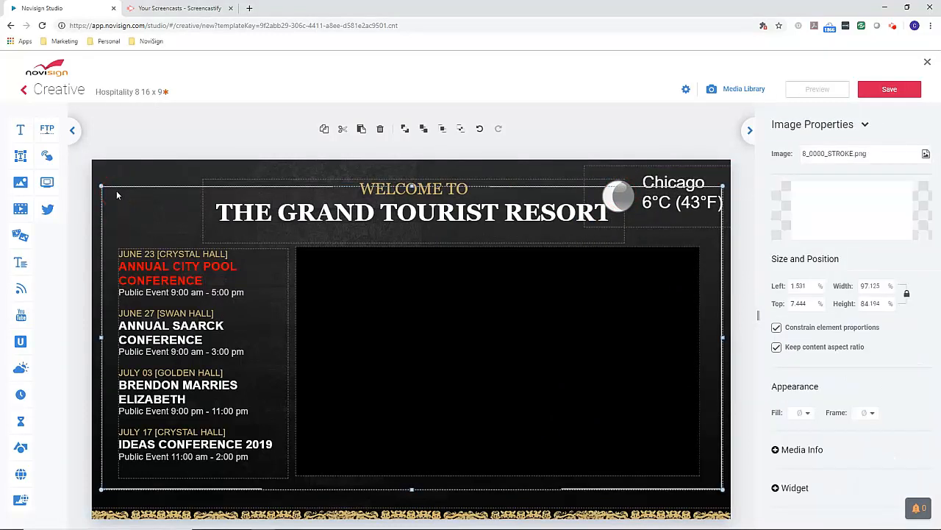
left_click(116, 190)
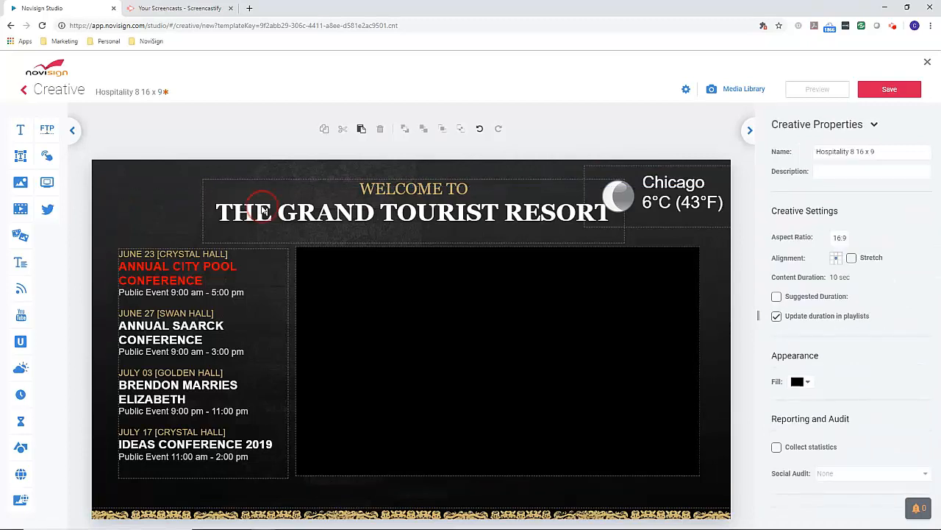
Move the welcome title to about 5.7% left and 1.9% top, and delete the golden ornament strip along the canvas's lower edge
left_click(380, 190)
left_click_drag(379, 190, 291, 173)
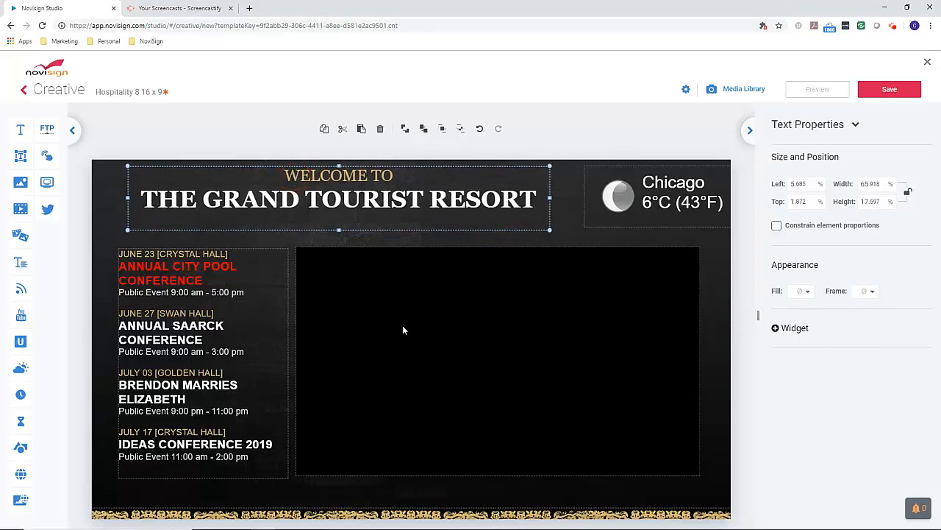
left_click(357, 514)
left_click(357, 513)
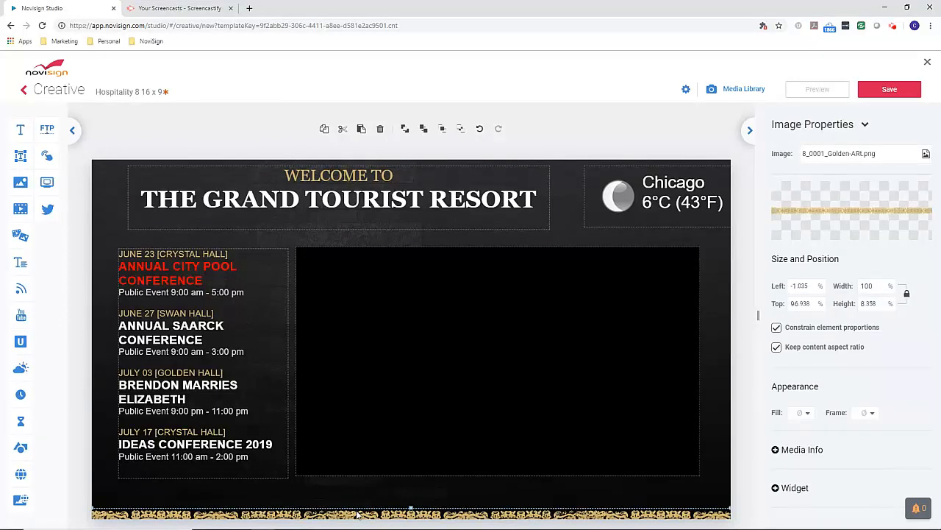
key("Delete")
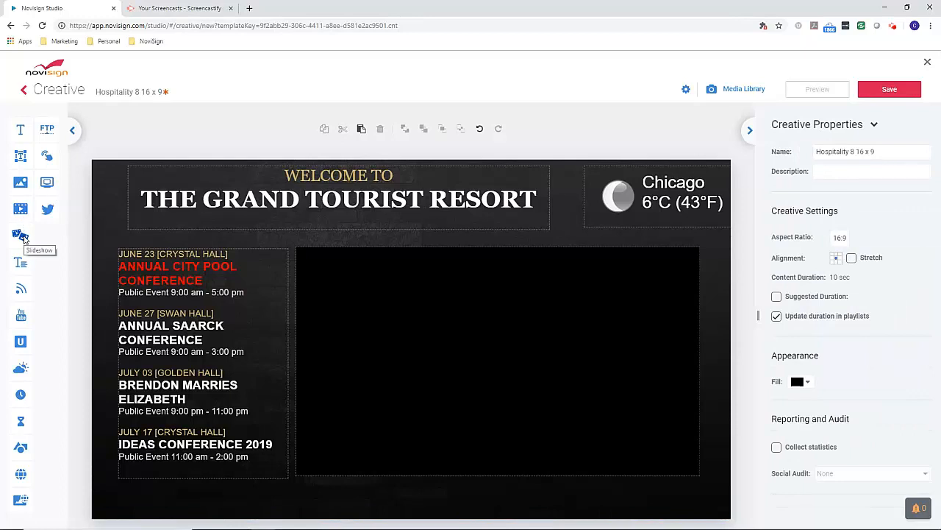
Add a slideshow widget over the black area beside the event list and enlarge it to about 64% wide and 64% high
left_click_drag(23, 238, 513, 343)
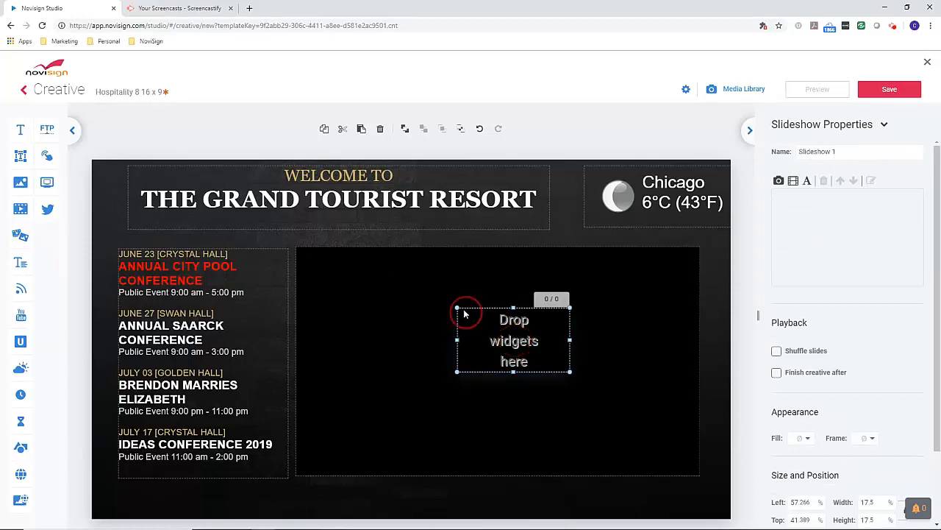
left_click_drag(410, 288, 360, 292)
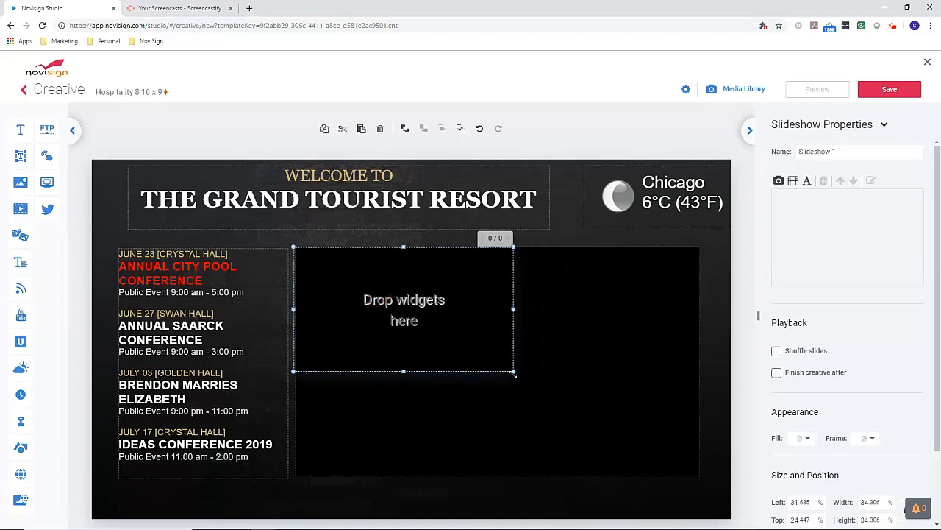
left_click_drag(514, 373, 703, 477)
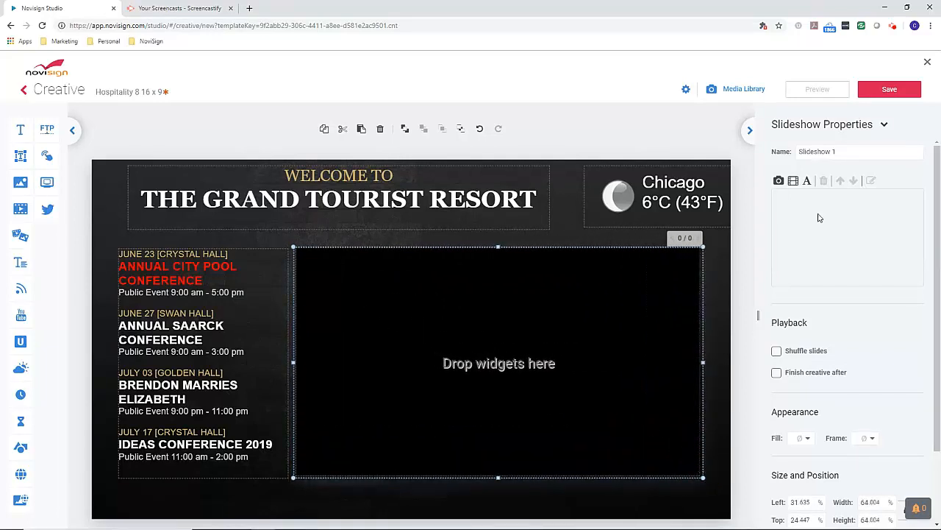
Insert the Importancia food image and 1_0006_BG.jpg from the media library into the slideshow
left_click(779, 182)
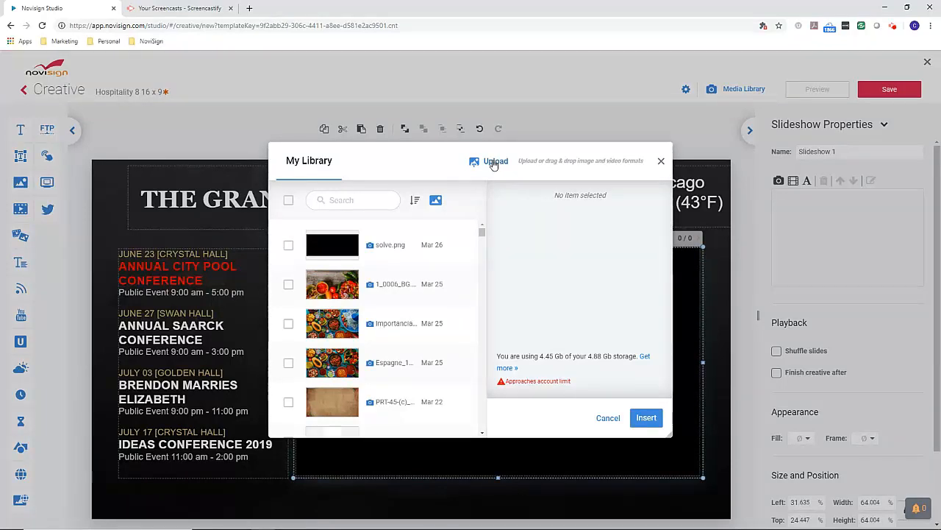
left_click(288, 325)
left_click(288, 286)
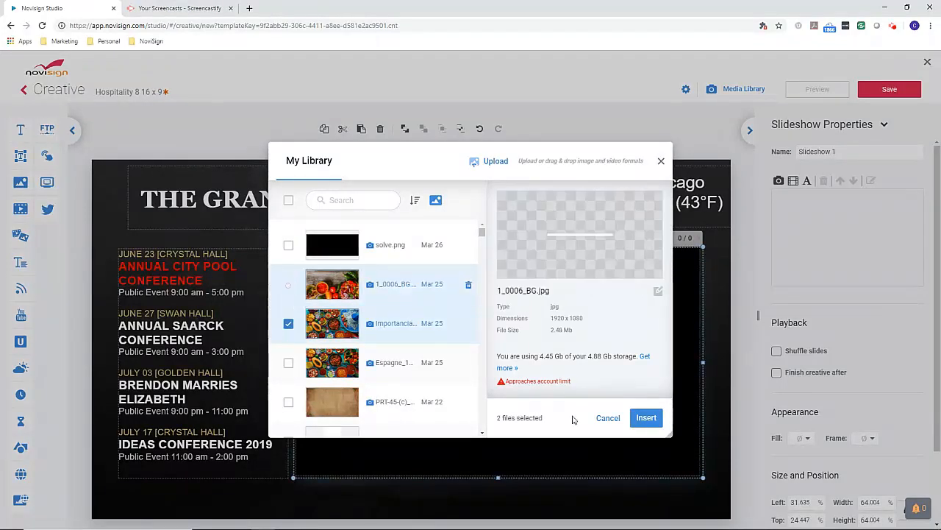
left_click(646, 418)
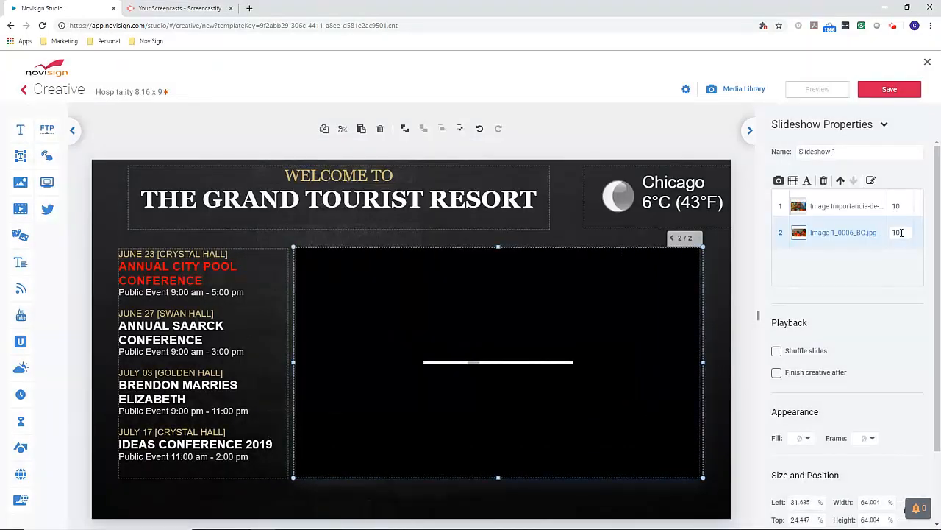
Set the duration of both image slides in the slideshow to 5 seconds
double_click(901, 233)
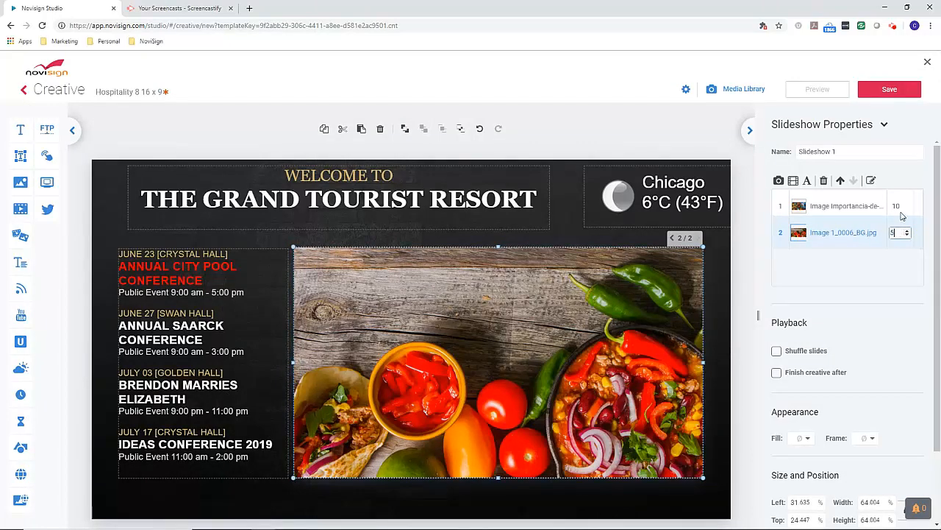
double_click(898, 206)
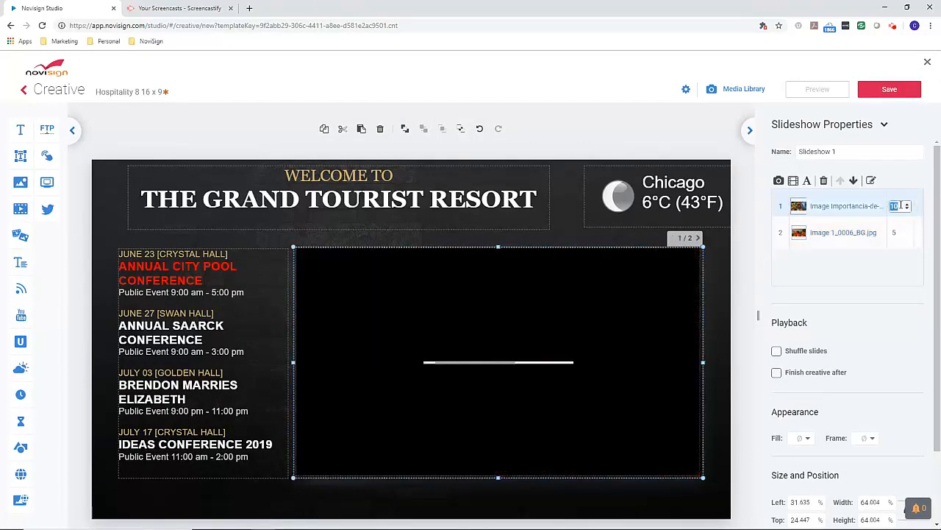
type("5")
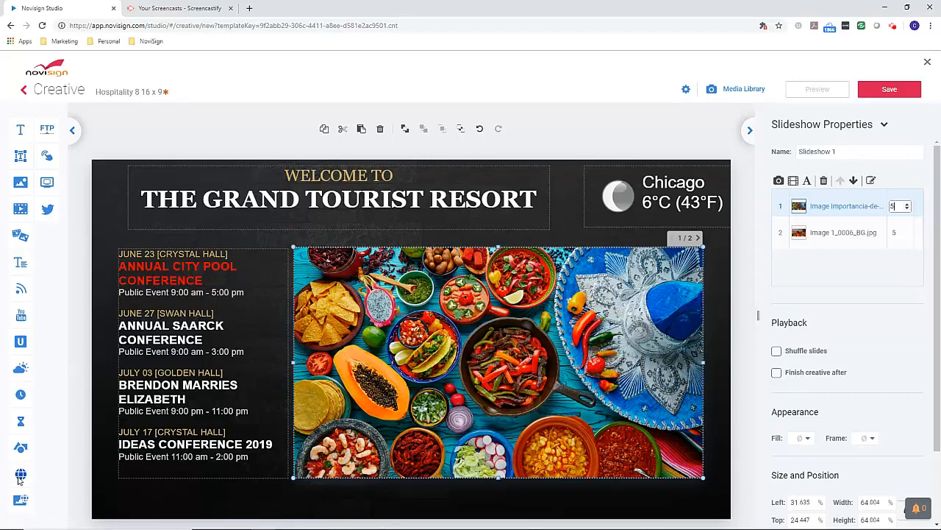
Add a web page widget to the slideshow and place it as the second slide, between the two images
left_click_drag(21, 477, 485, 362)
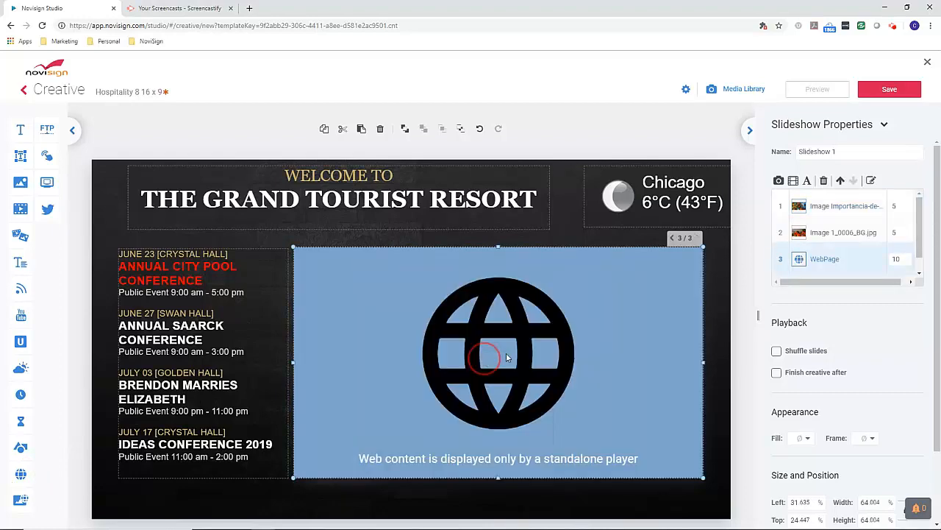
left_click(840, 181)
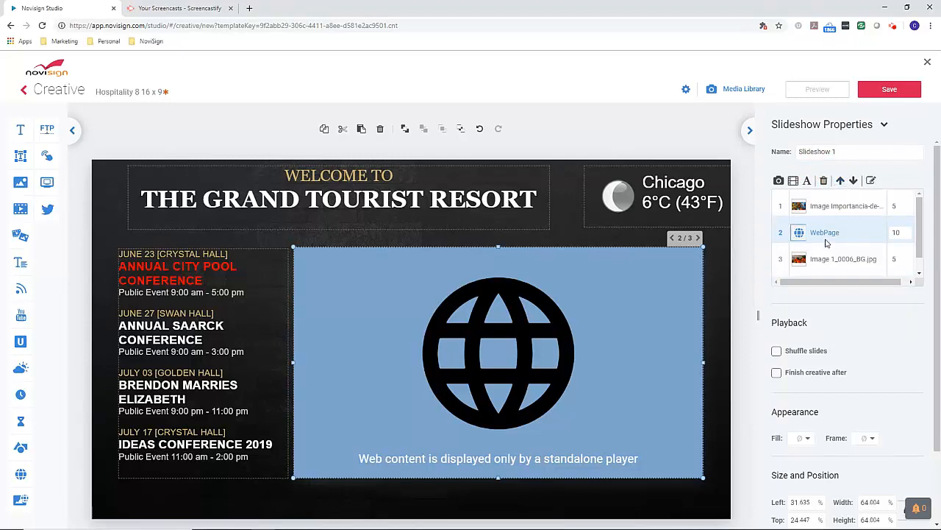
Examine the web page slide's settings, including its URL field, and return to the slide list
left_click(871, 181)
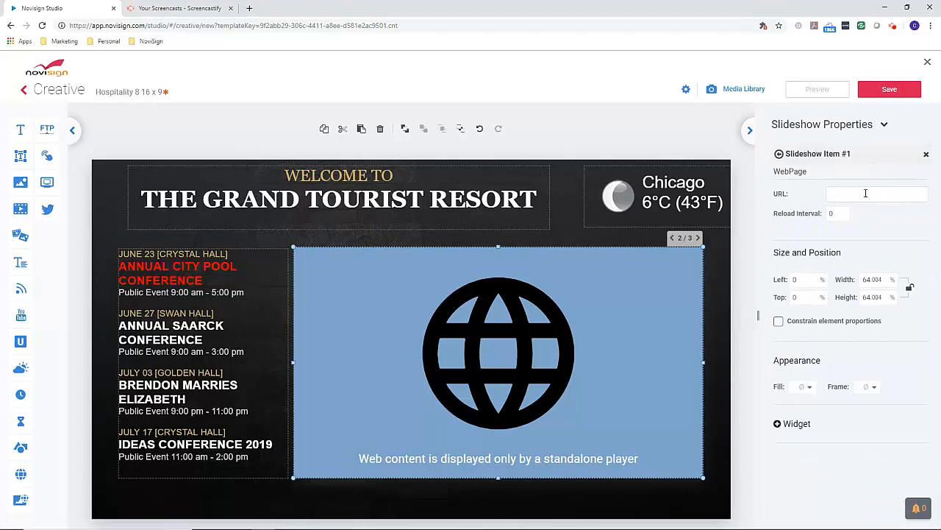
left_click(866, 194)
left_click(779, 155)
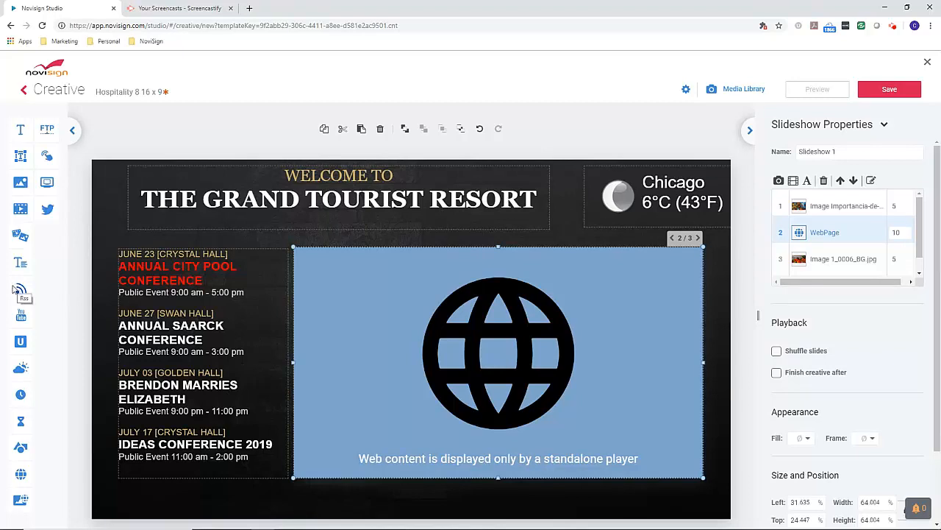
Add an RSS widget and resize it into a thin strip spanning the canvas's lower edge, below the slideshow
left_click_drag(21, 289, 145, 490)
left_click_drag(147, 495, 147, 496)
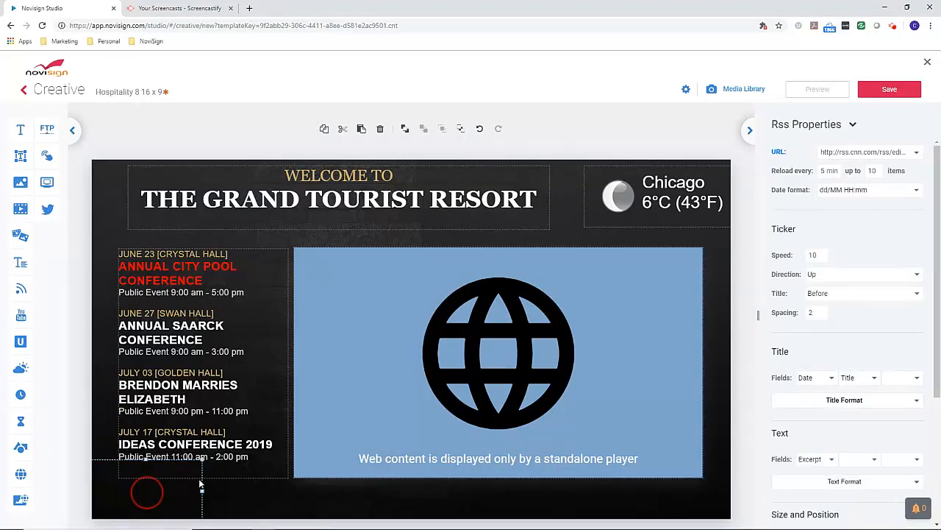
left_click_drag(212, 475, 219, 467)
left_click_drag(154, 502, 724, 461)
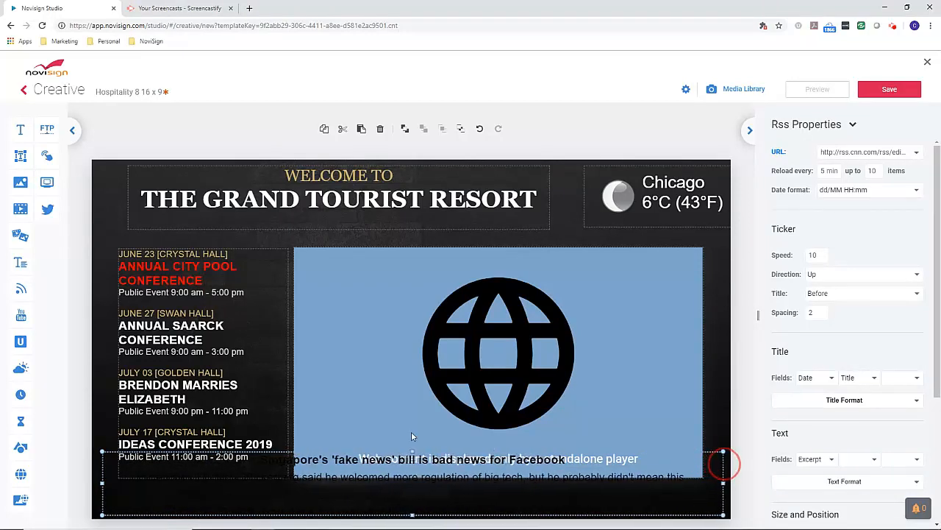
left_click_drag(412, 450, 411, 484)
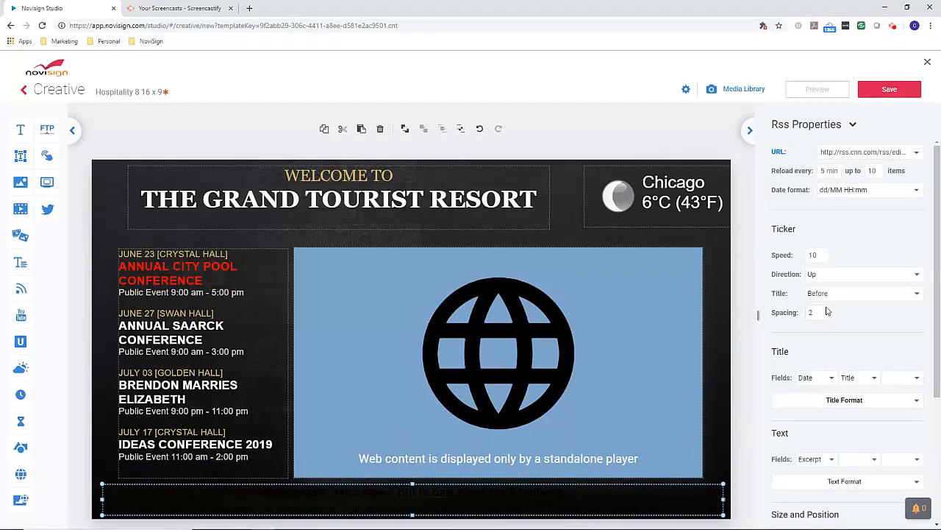
Set the RSS ticker's direction to Left and its title text color to white (ffffff)
left_click(850, 273)
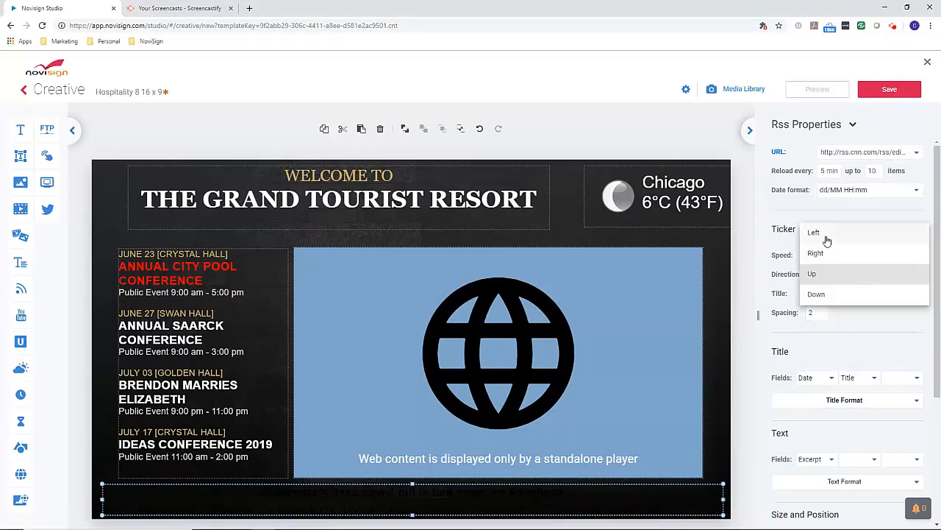
left_click(814, 232)
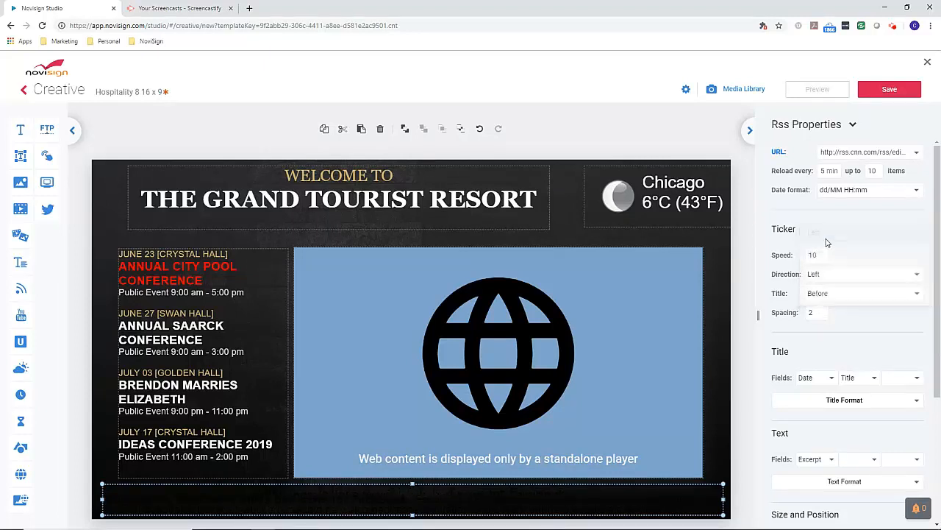
left_click(918, 400)
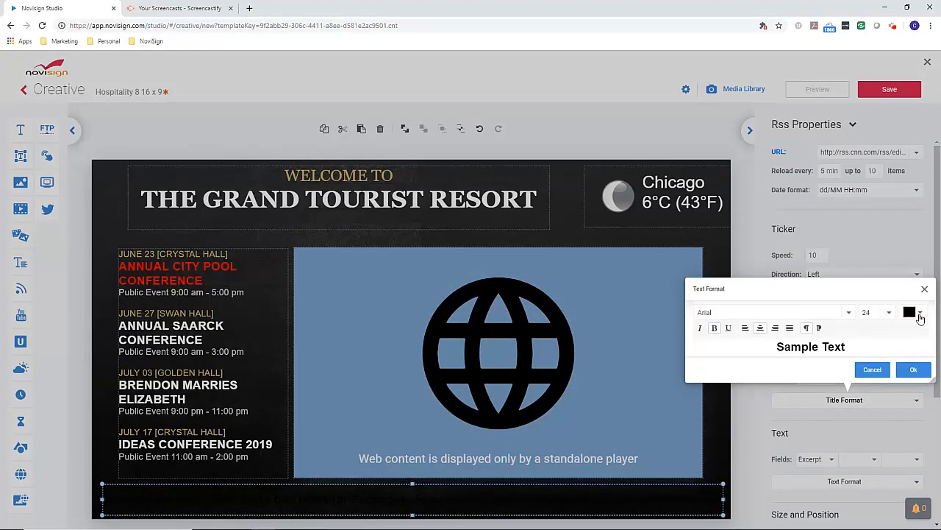
left_click(919, 316)
left_click(708, 222)
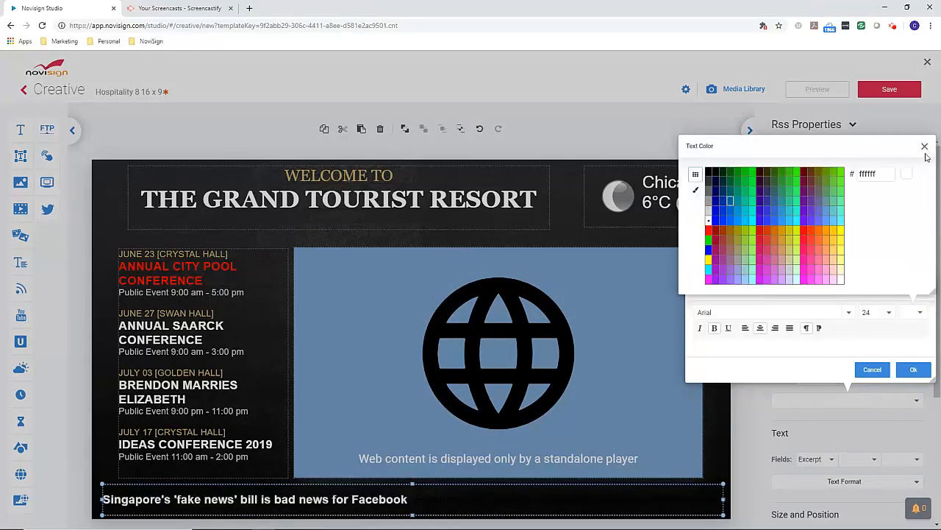
left_click(913, 371)
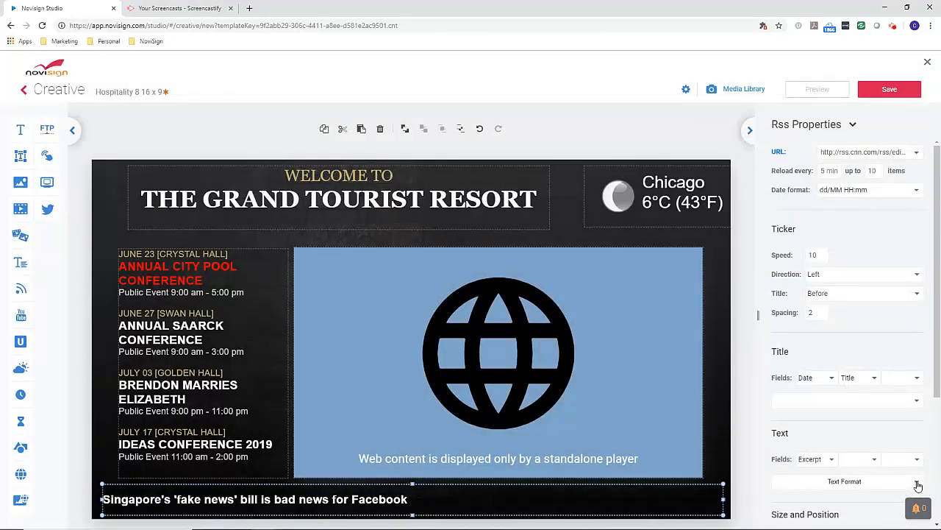
Set the RSS ticker's body text color to white (ffffff)
left_click(918, 484)
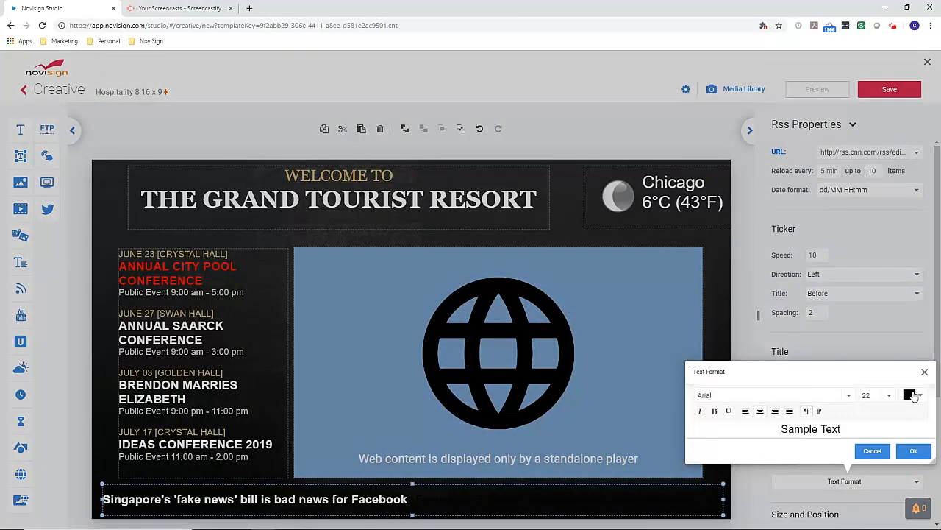
left_click(912, 395)
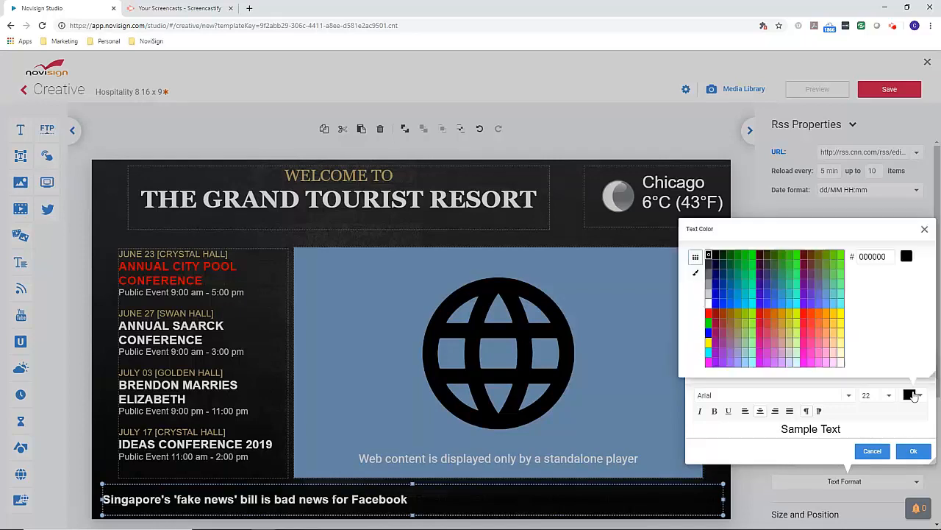
left_click(709, 305)
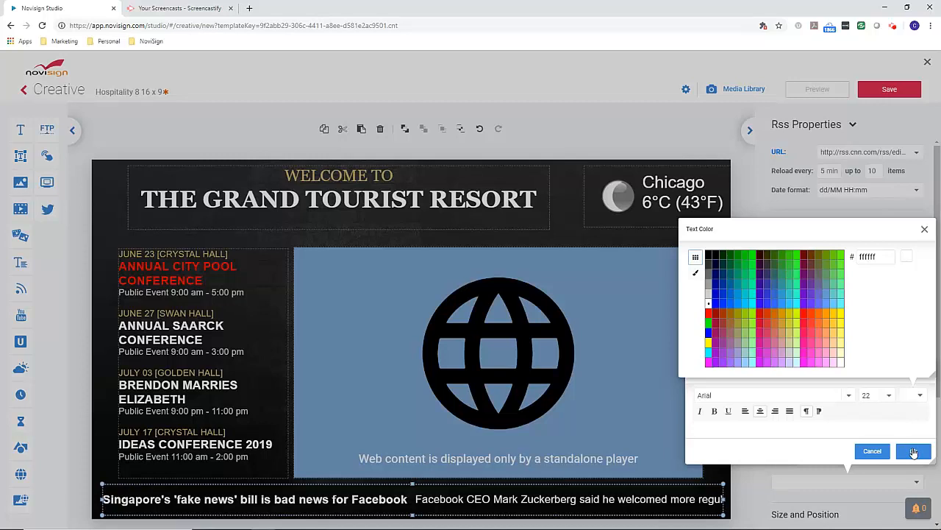
left_click(127, 504)
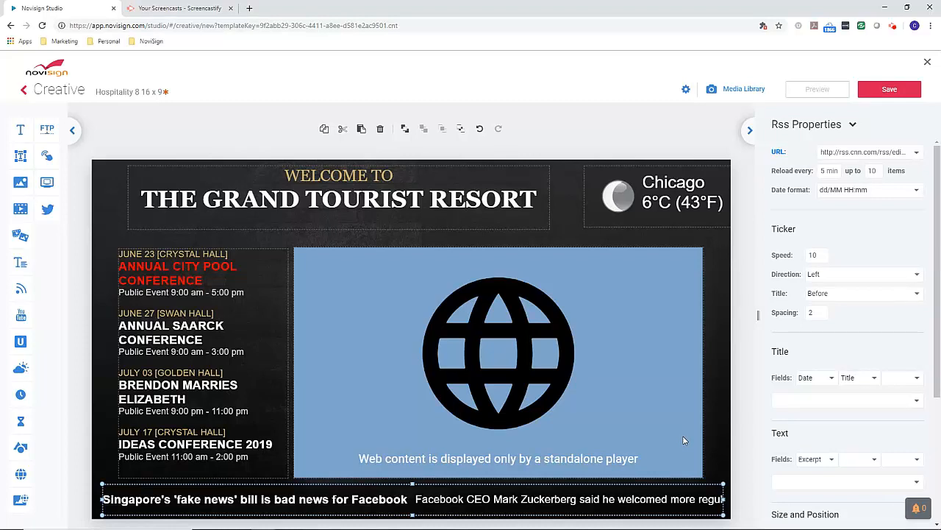
Select the slideshow widget on the canvas
left_click(370, 369)
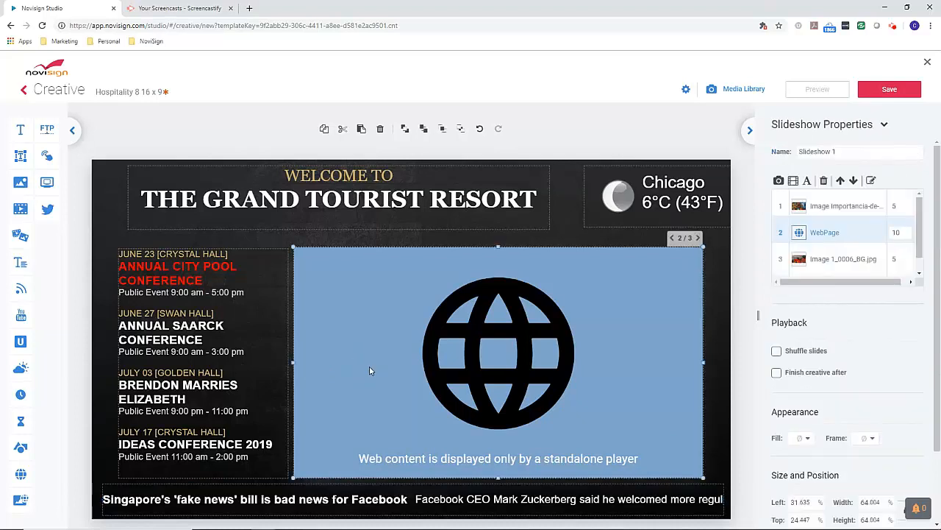